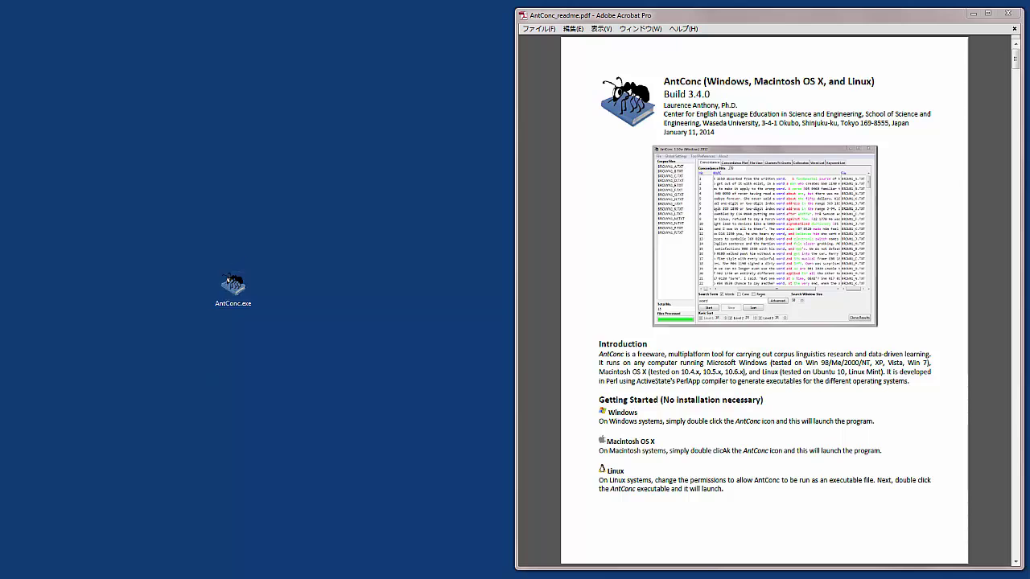
# Switch to Firefox and go to the site's Software page listing AntConc downloads.
pyautogui.hotkey('alt', 'Tab')
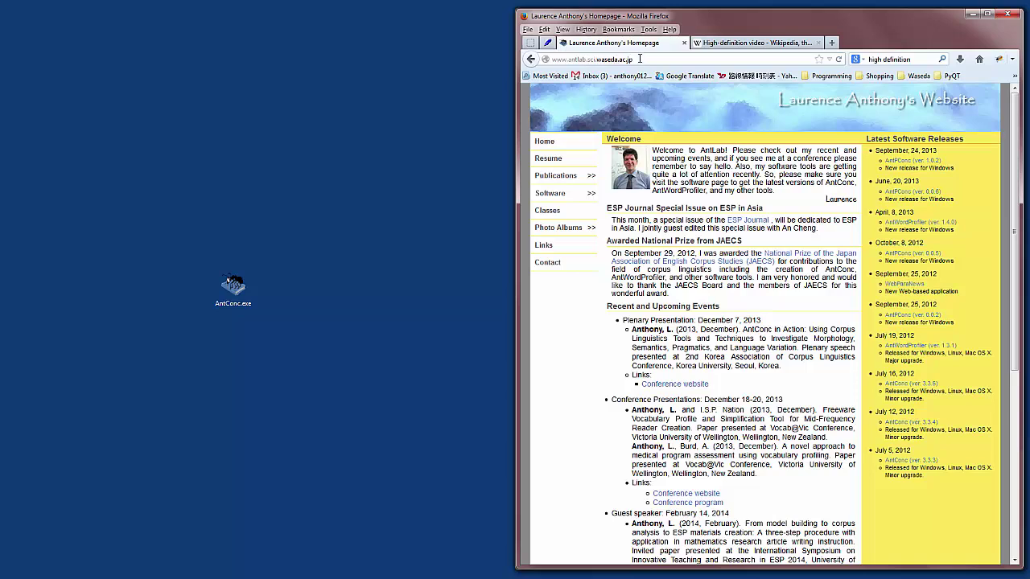
pyautogui.click(550, 196)
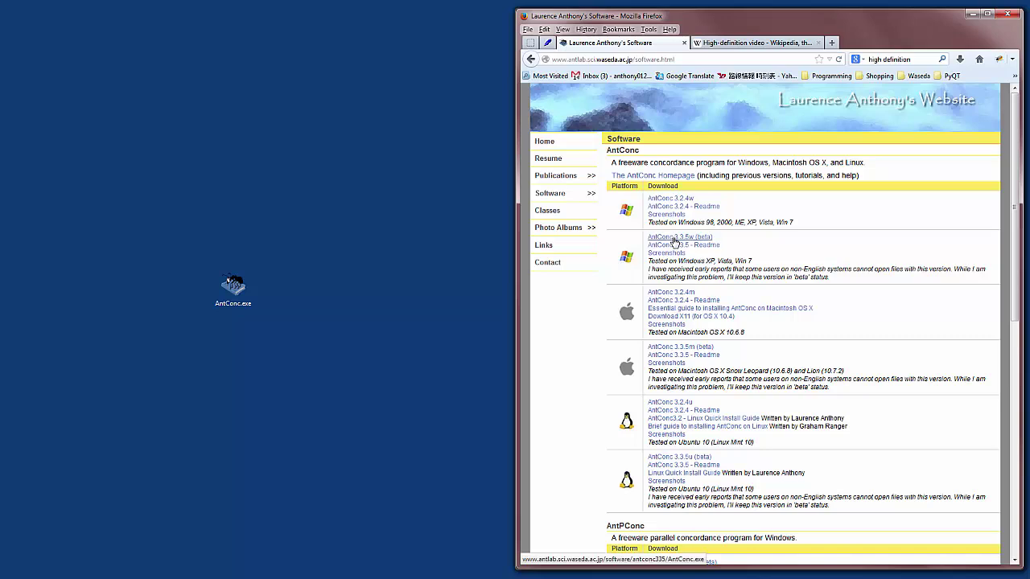
pyautogui.click(674, 239)
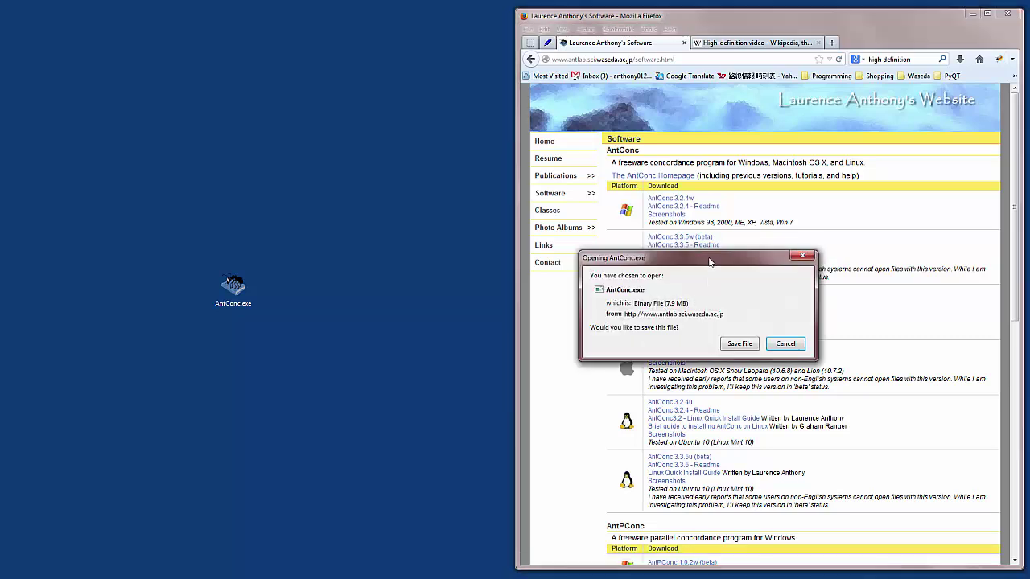
pyautogui.moveTo(705, 259); pyautogui.dragTo(732, 235)
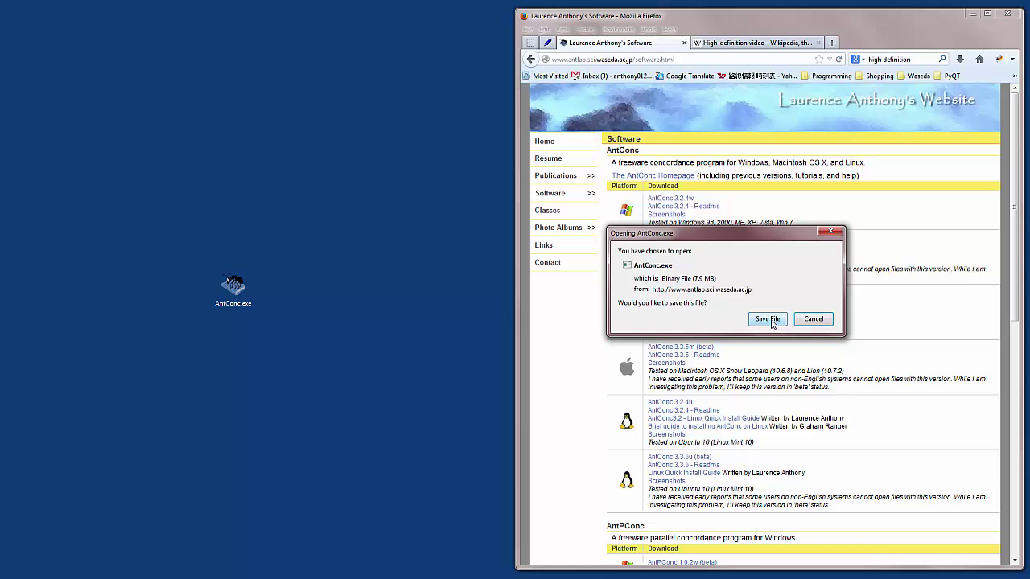
pyautogui.click(809, 322)
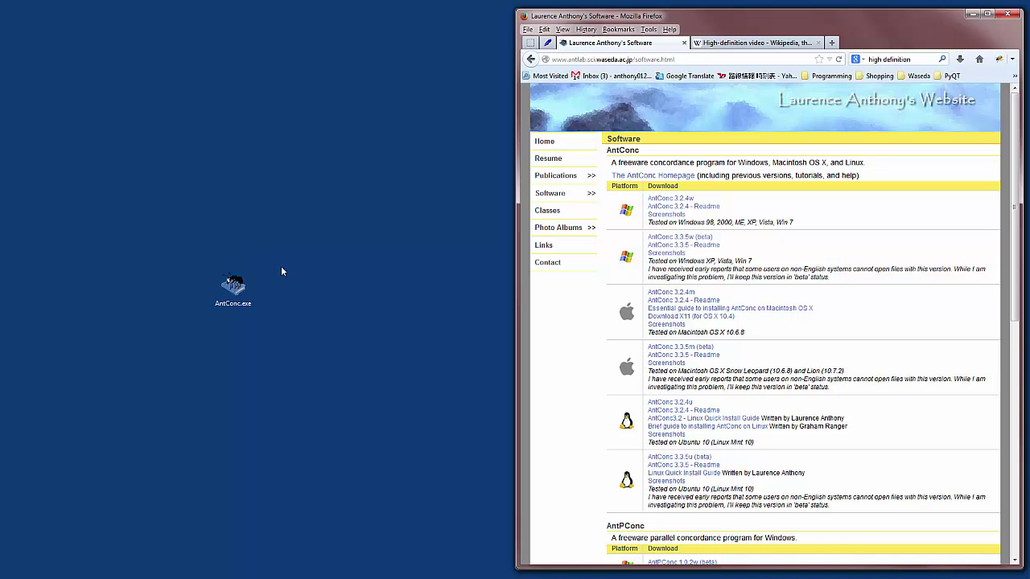
# Launch AntConc from the desktop and tour Concordance Plot, File View, Clusters, Collocates, Word List, Keyword List.
pyautogui.doubleClick(233, 289)
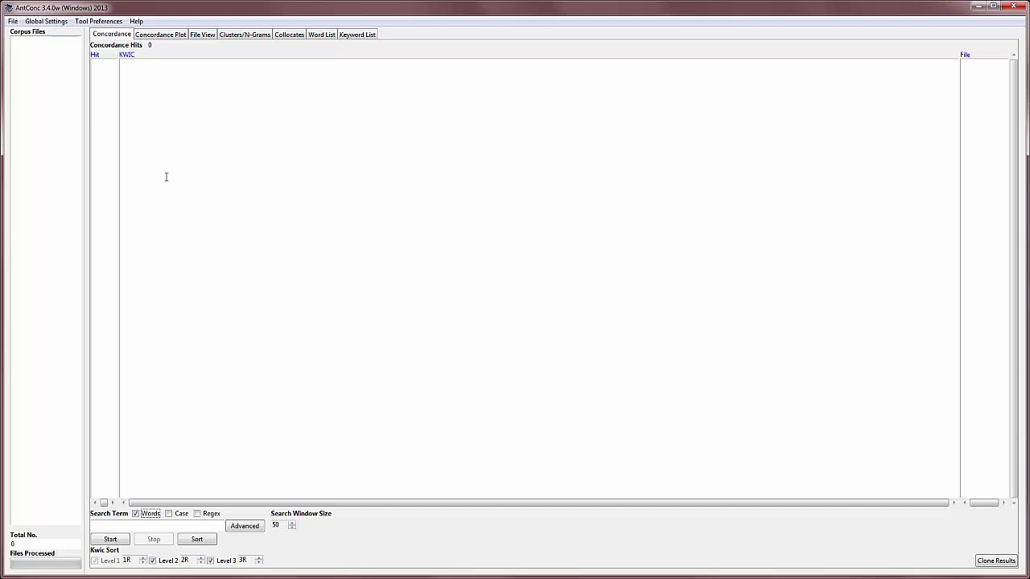
pyautogui.click(153, 37)
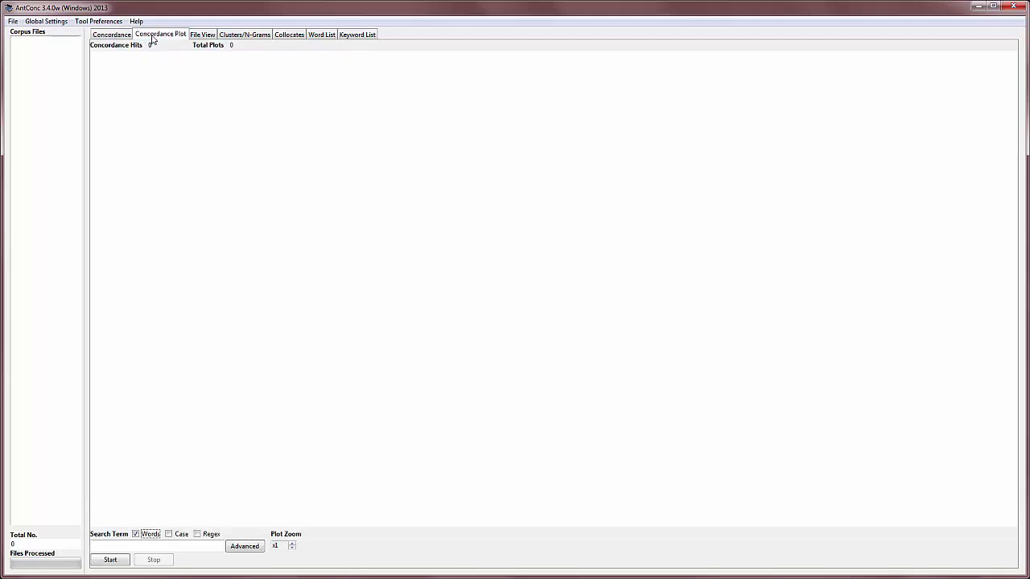
pyautogui.click(208, 38)
pyautogui.click(232, 38)
pyautogui.click(279, 39)
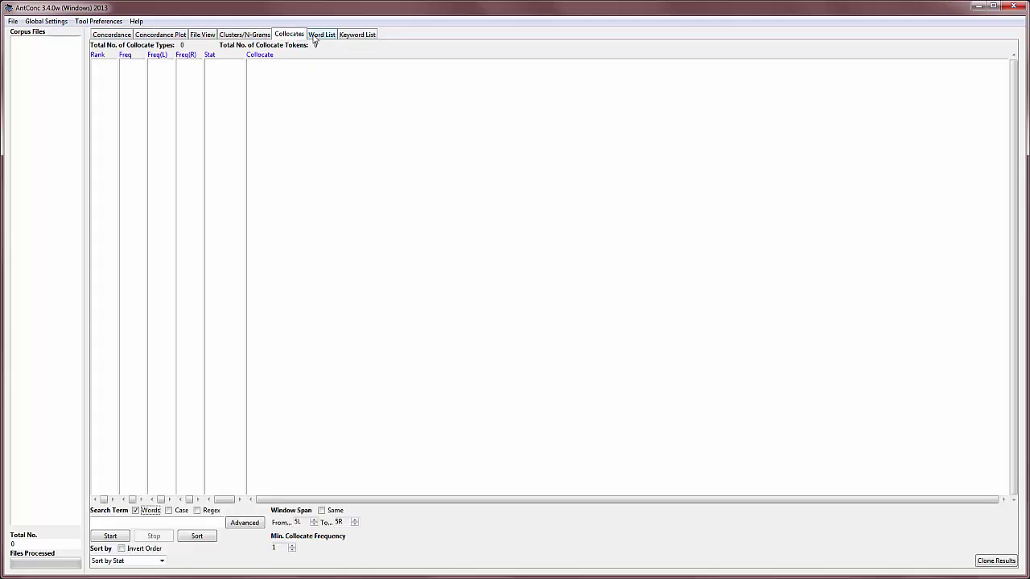
pyautogui.click(319, 39)
pyautogui.click(357, 37)
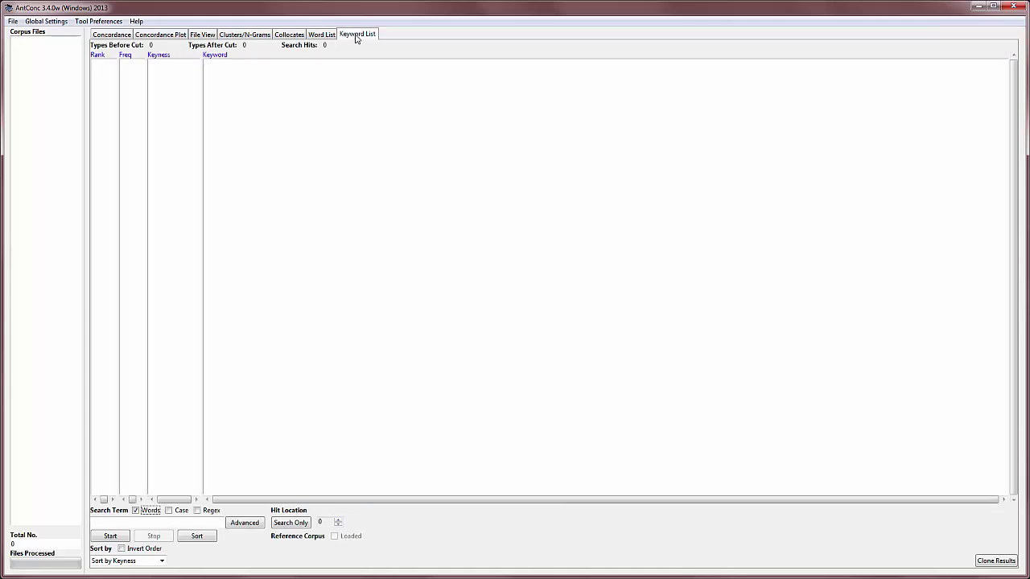
# Revisit File View and Word List, then return to the Concordance tool.
pyautogui.click(206, 37)
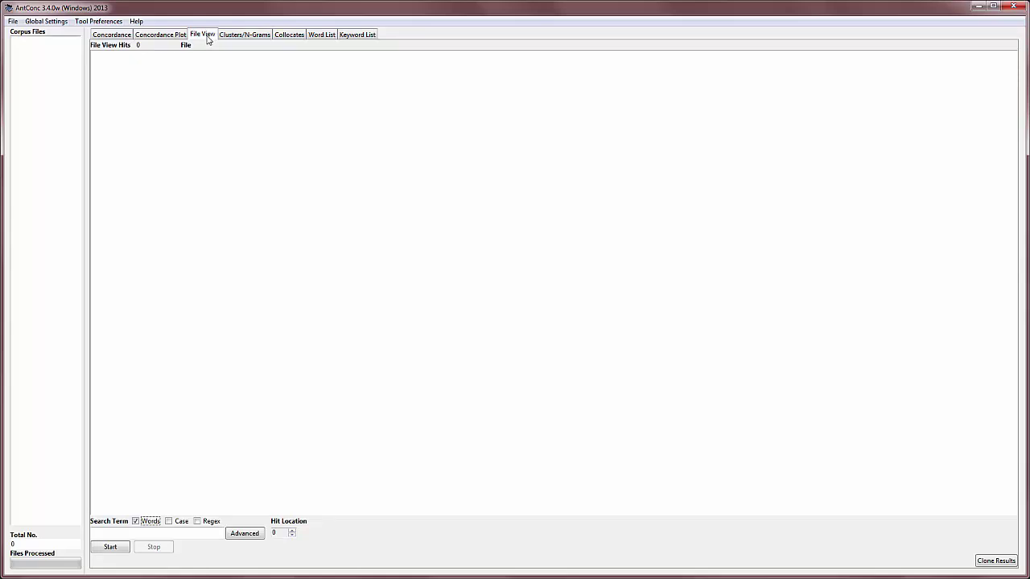
pyautogui.click(325, 39)
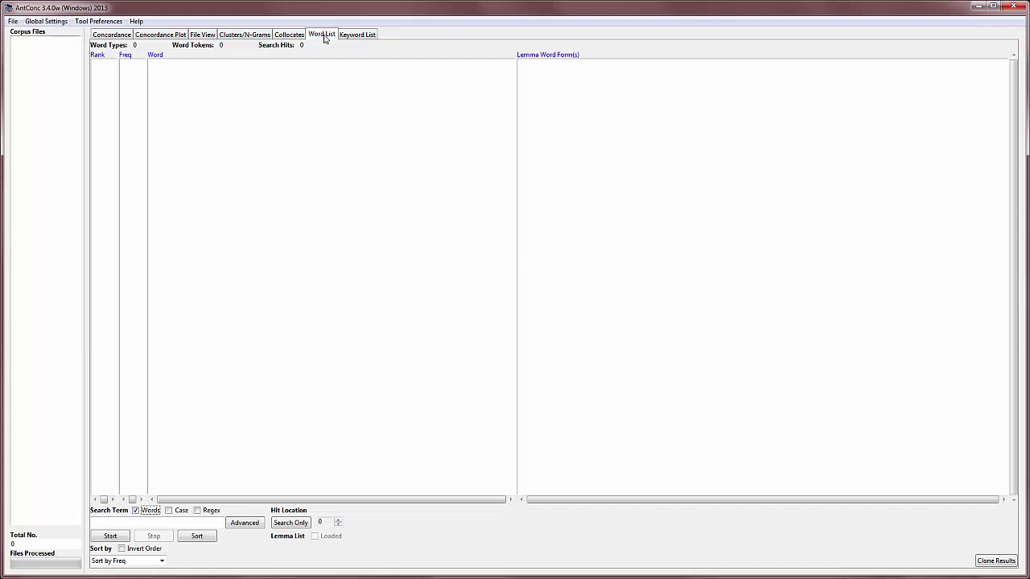
pyautogui.click(104, 38)
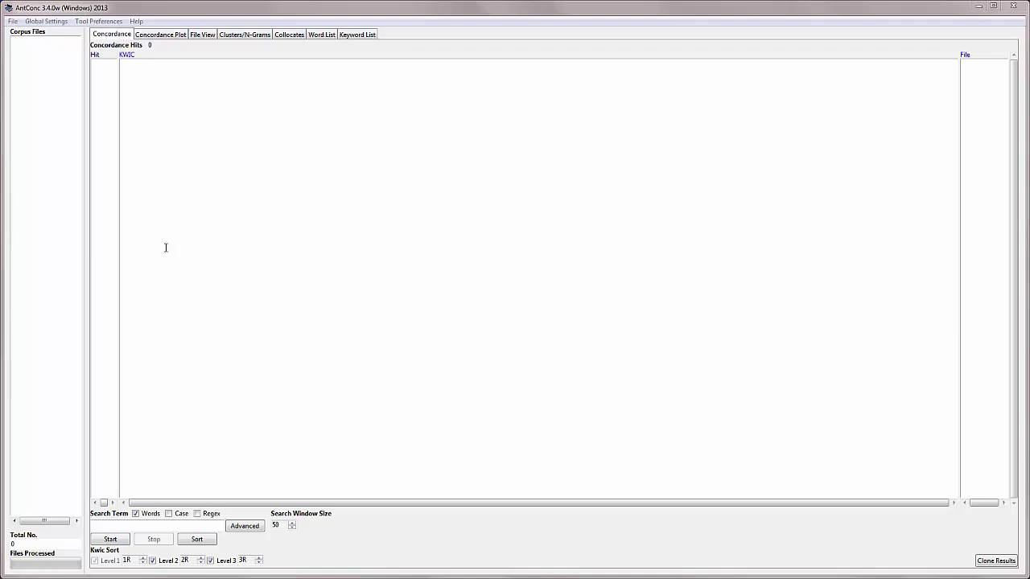
# Open the File > Open File(s) chooser, centre it, and select the brown_corpus_untagged folder.
pyautogui.click(13, 22)
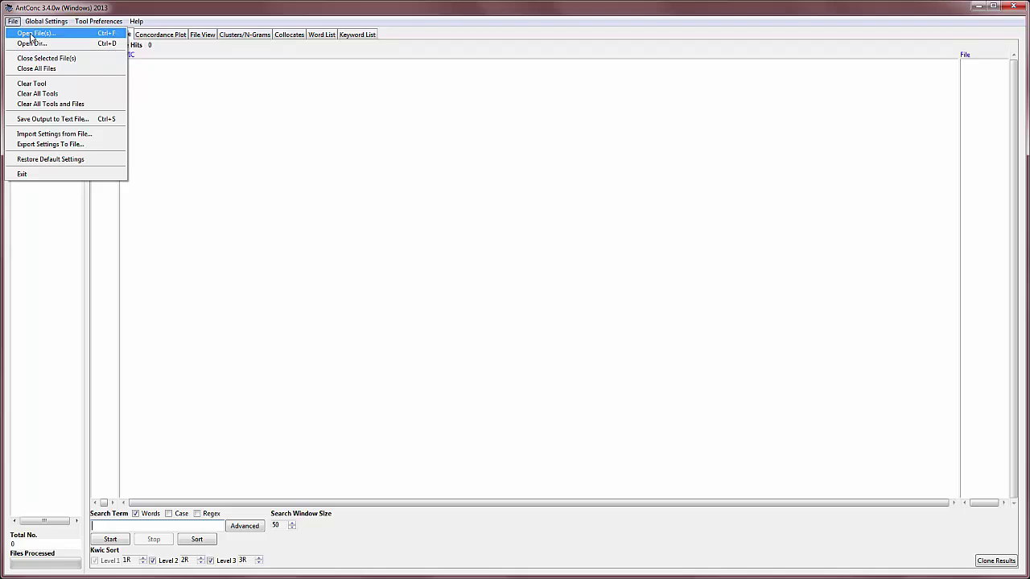
pyautogui.click(31, 35)
pyautogui.moveTo(29, 36); pyautogui.dragTo(194, 102)
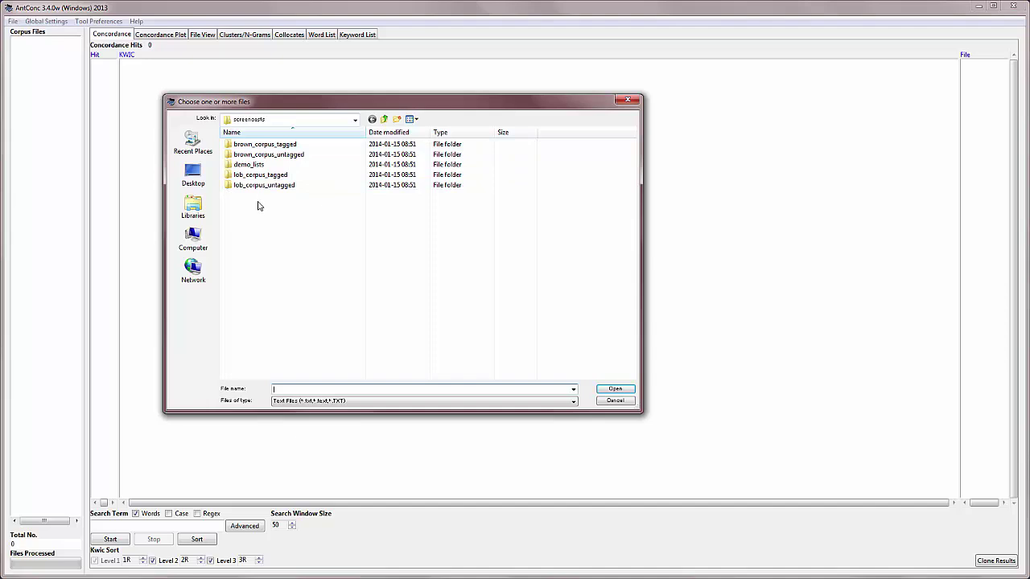
pyautogui.moveTo(261, 159)
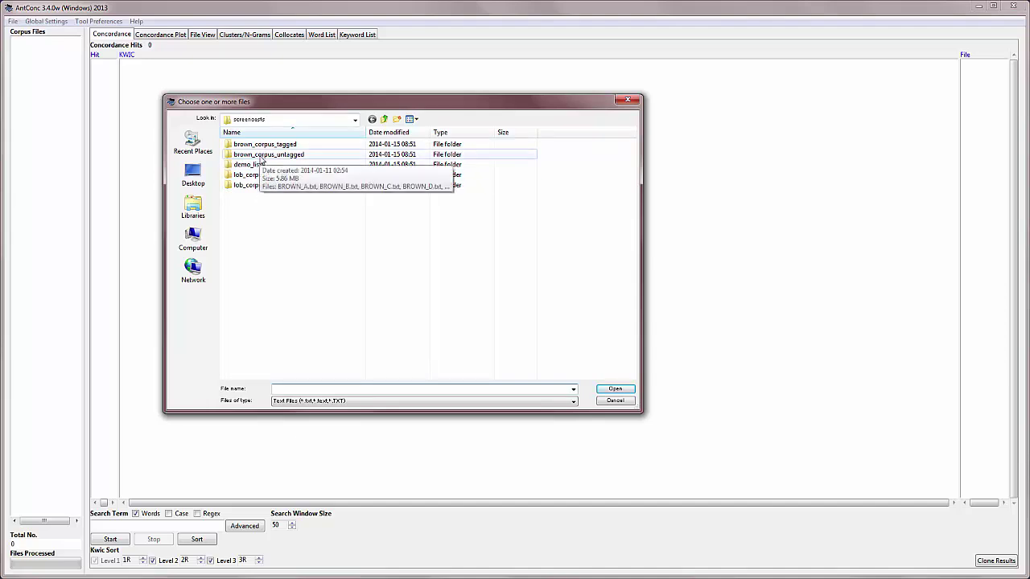
pyautogui.click(261, 159)
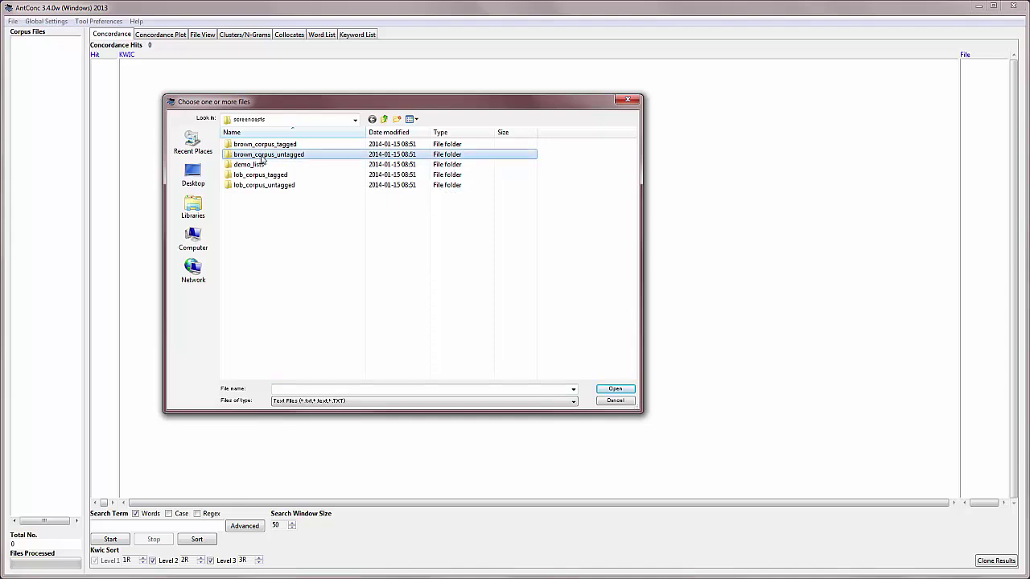
# Enter brown_corpus_untagged and practise range selection from BROWN_A through BROWN_F and BROWN_K.
pyautogui.moveTo(261, 159)
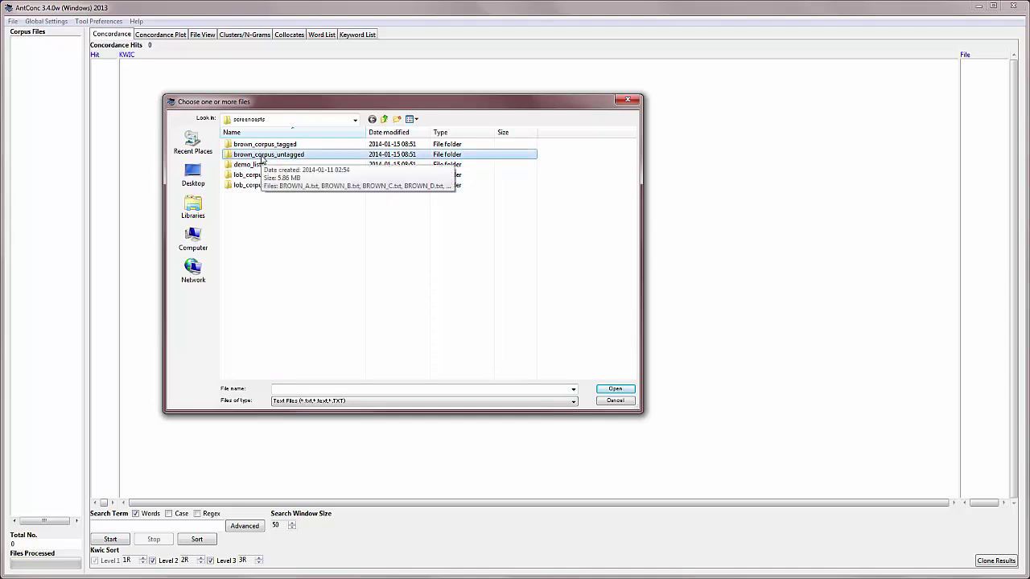
pyautogui.doubleClick(261, 155)
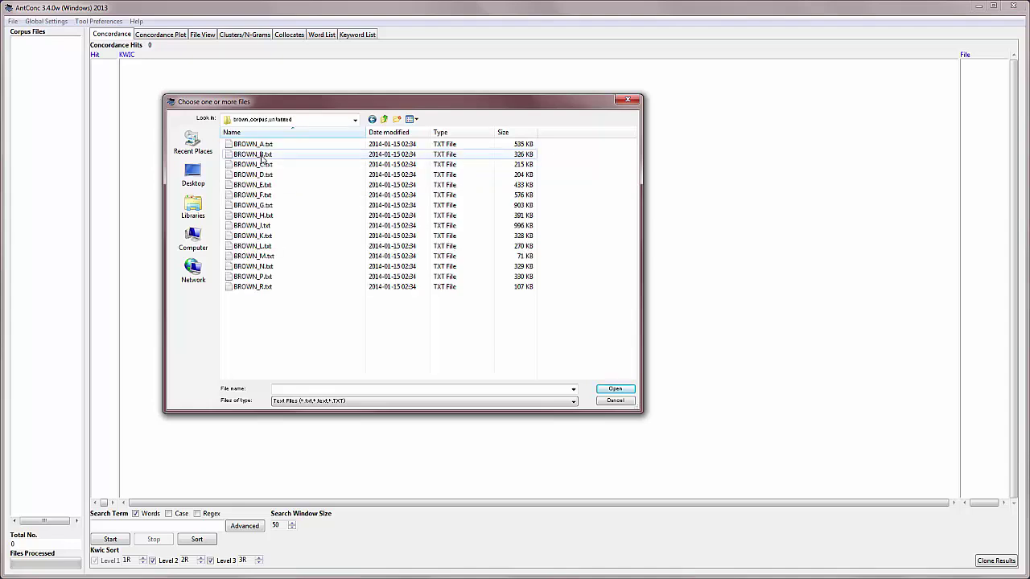
pyautogui.moveTo(300, 308); pyautogui.dragTo(256, 145)
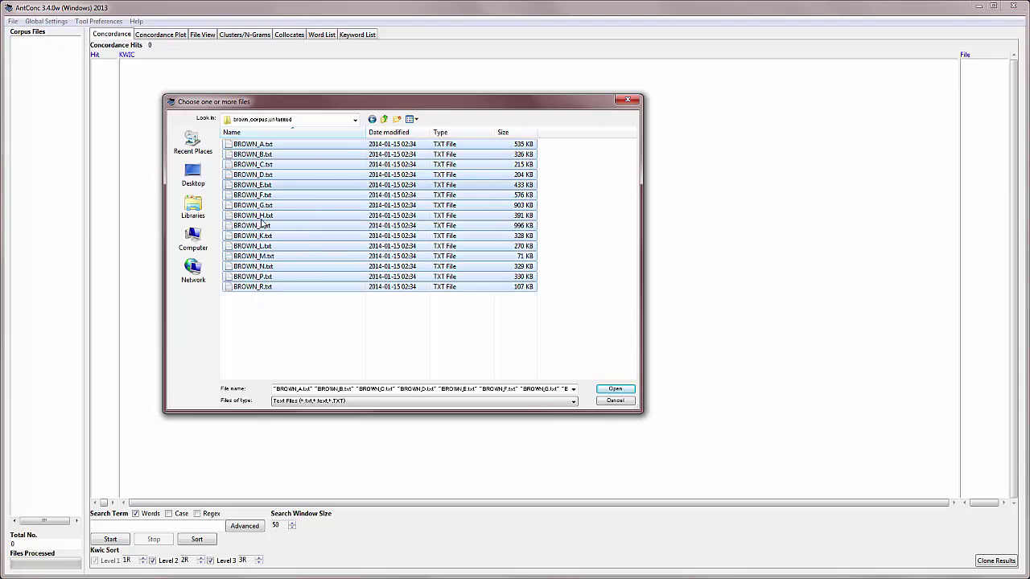
pyautogui.click(275, 338)
pyautogui.click(256, 144)
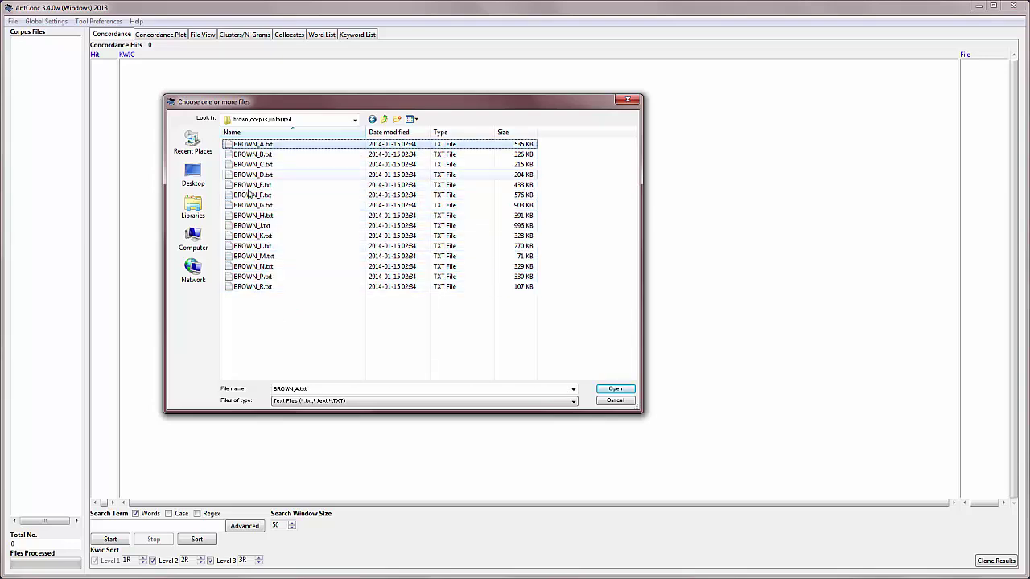
pyautogui.keyDown('shift'); pyautogui.click(249, 194); pyautogui.keyUp('shift')
pyautogui.keyDown('shift'); pyautogui.click(249, 236); pyautogui.keyUp('shift')
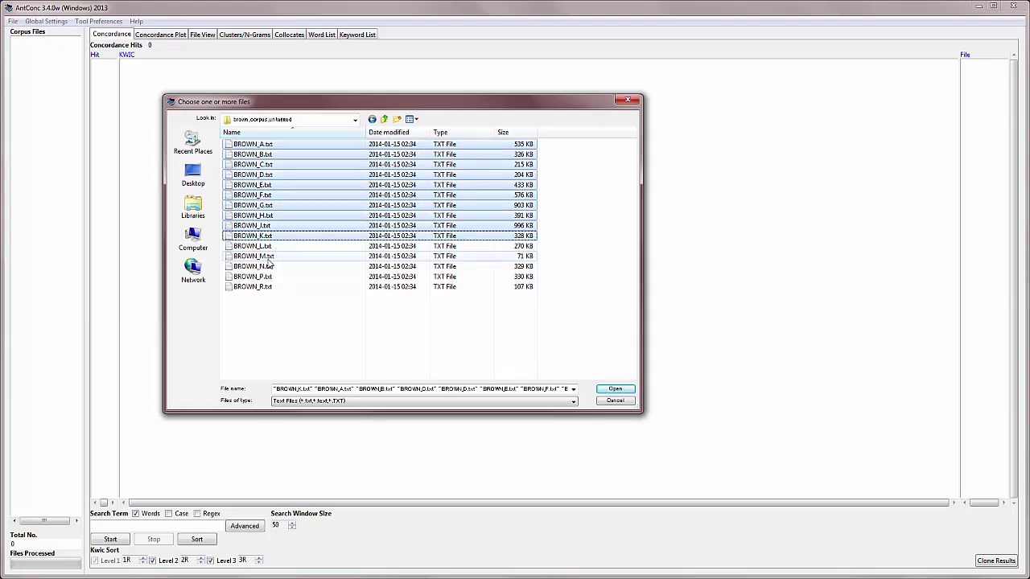
# Pick BROWN_P, L, H, E and B individually, clear them, then select all 15 files.
pyautogui.click(256, 276)
pyautogui.keyDown('ctrl'); pyautogui.click(254, 245); pyautogui.keyUp('ctrl')
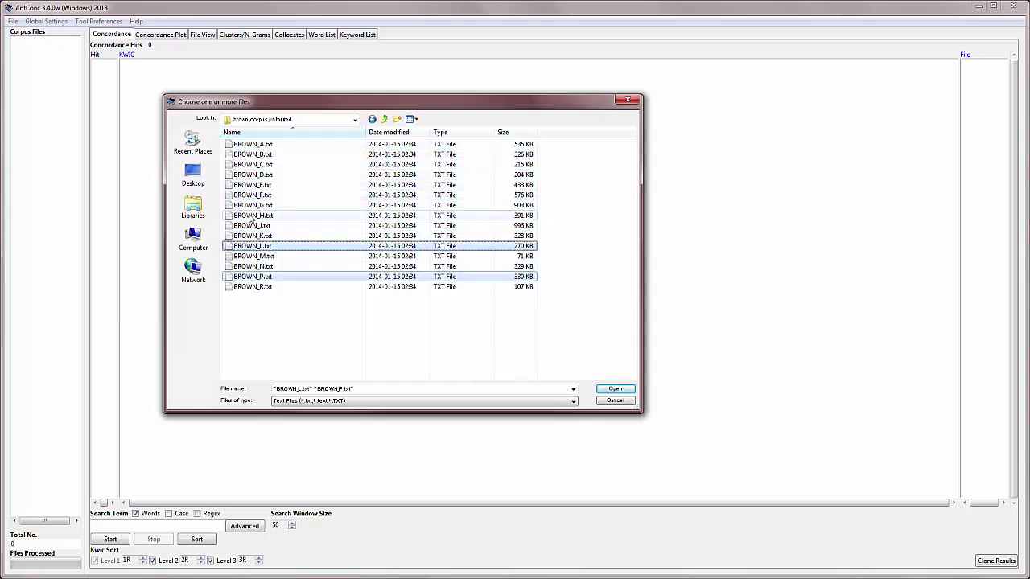
pyautogui.keyDown('ctrl'); pyautogui.click(252, 216); pyautogui.keyUp('ctrl')
pyautogui.keyDown('ctrl'); pyautogui.click(251, 184); pyautogui.keyUp('ctrl')
pyautogui.keyDown('ctrl'); pyautogui.click(248, 154); pyautogui.keyUp('ctrl')
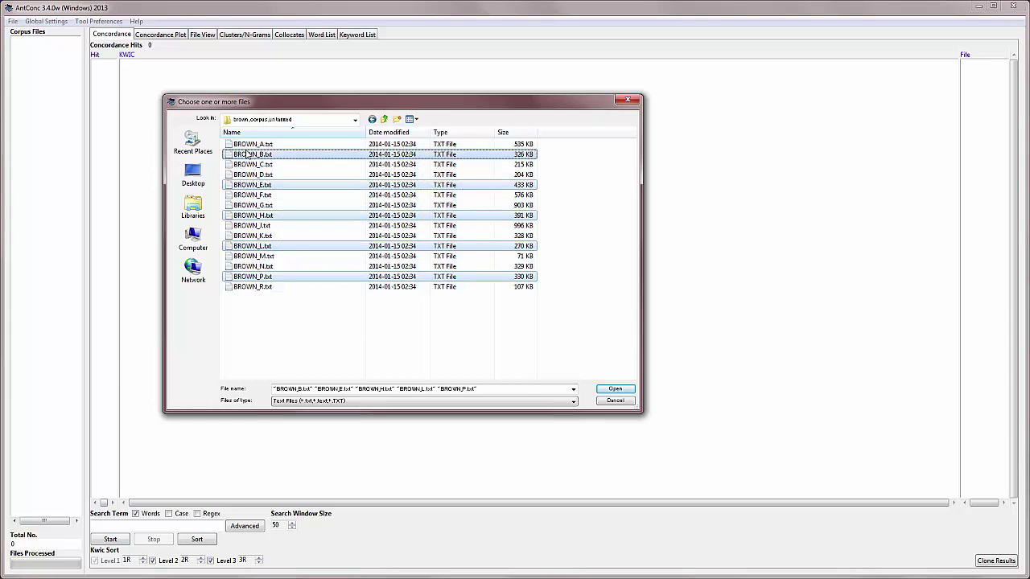
pyautogui.click(266, 317)
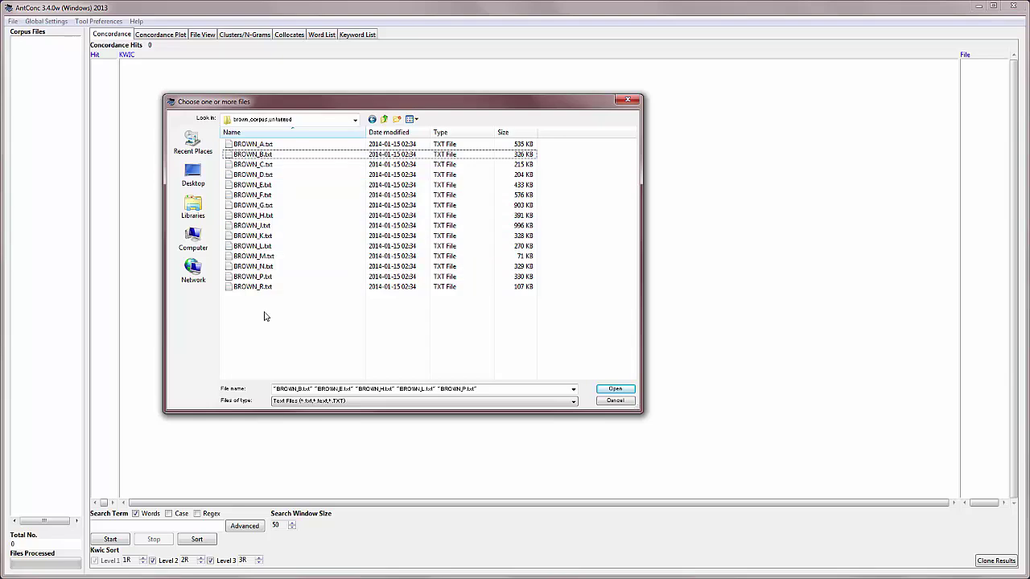
pyautogui.hotkey('ctrl', 'a')
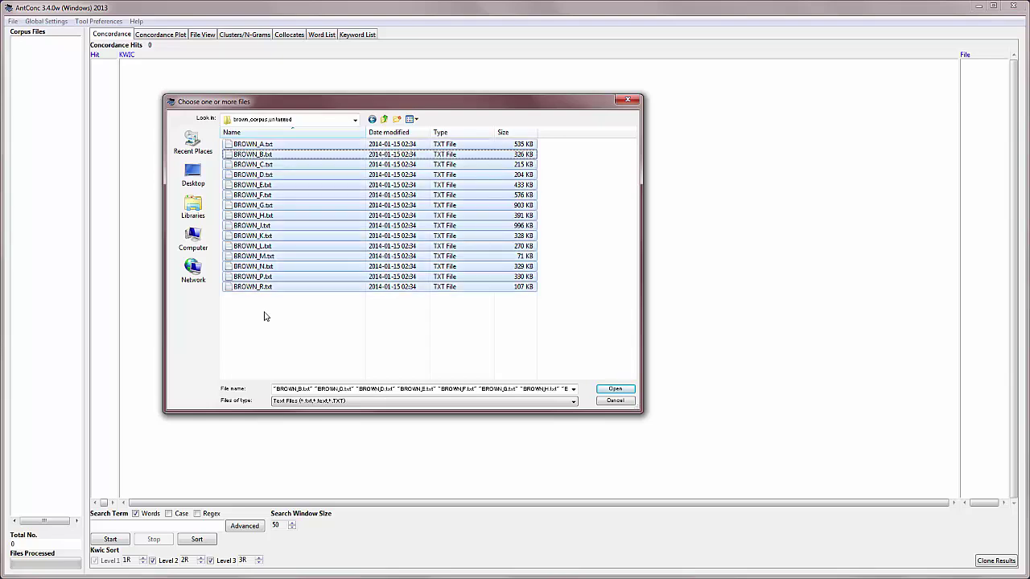
# Load the 15 selected BROWN text files into the corpus.
pyautogui.click(615, 390)
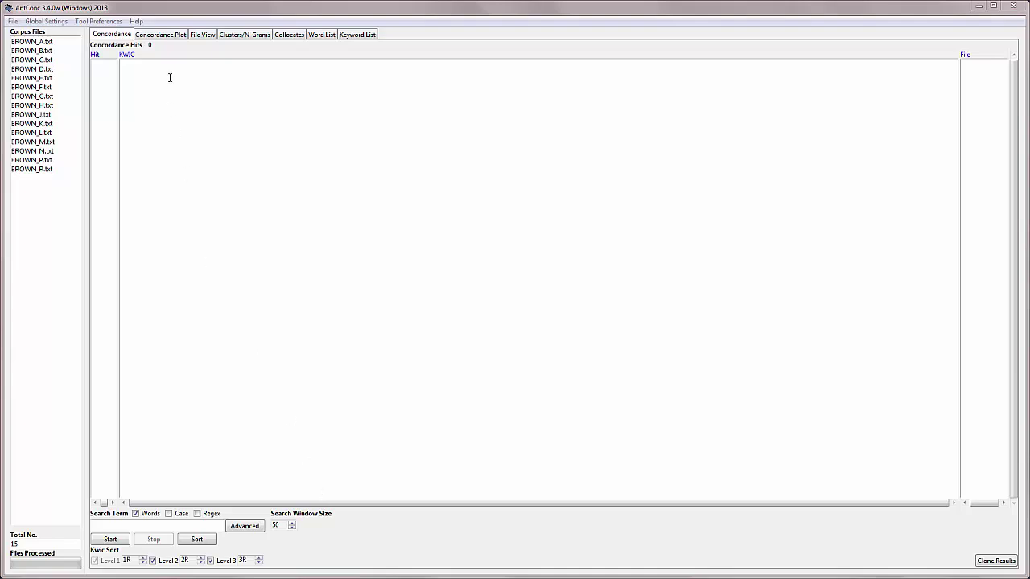
# Show BROWN_A.txt's text in the File View tool.
pyautogui.click(207, 38)
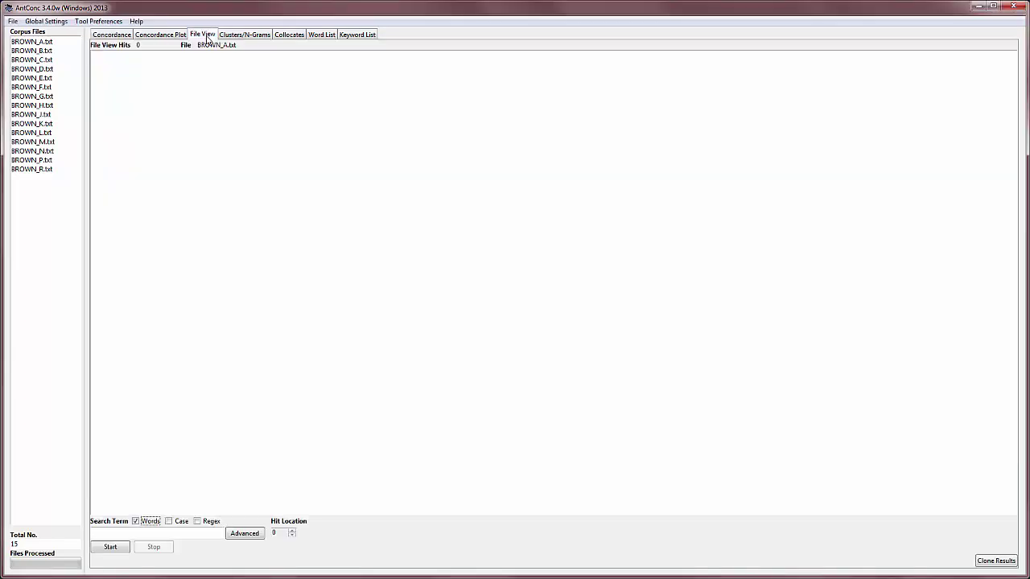
pyautogui.click(33, 43)
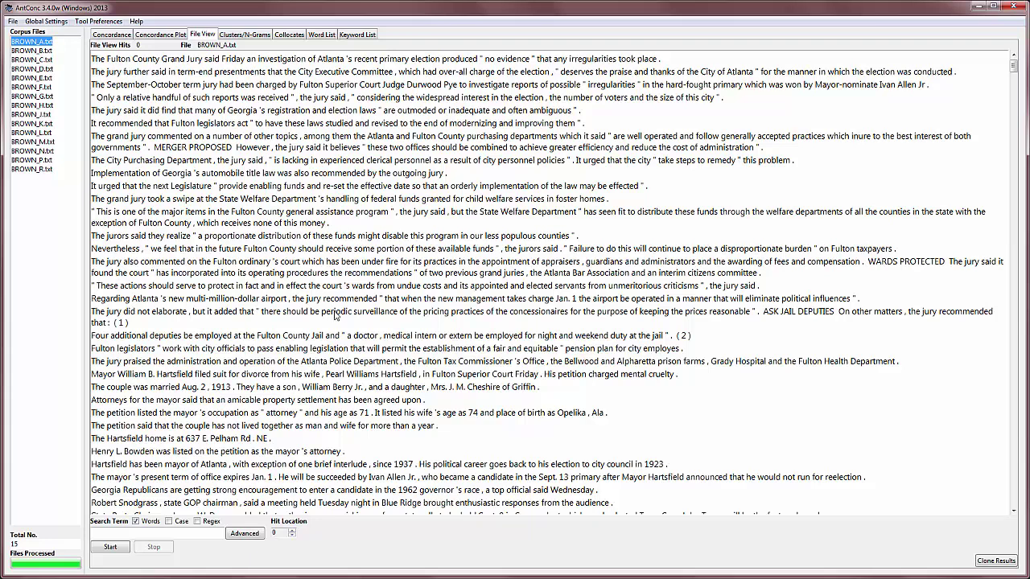
# Generate the Word List (41490 types, 1026010 tokens) and widen the Freq column.
pyautogui.click(320, 38)
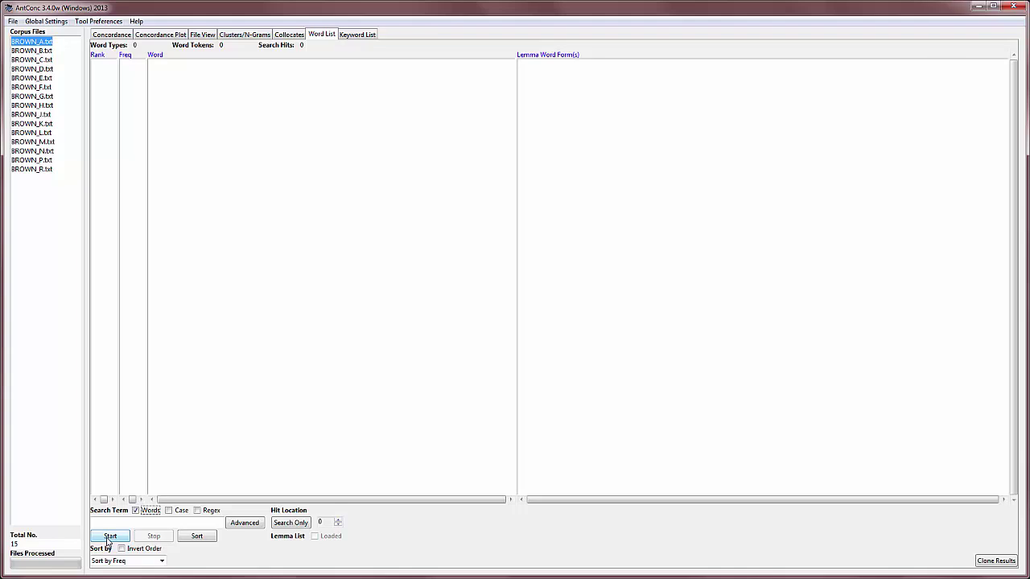
pyautogui.click(110, 537)
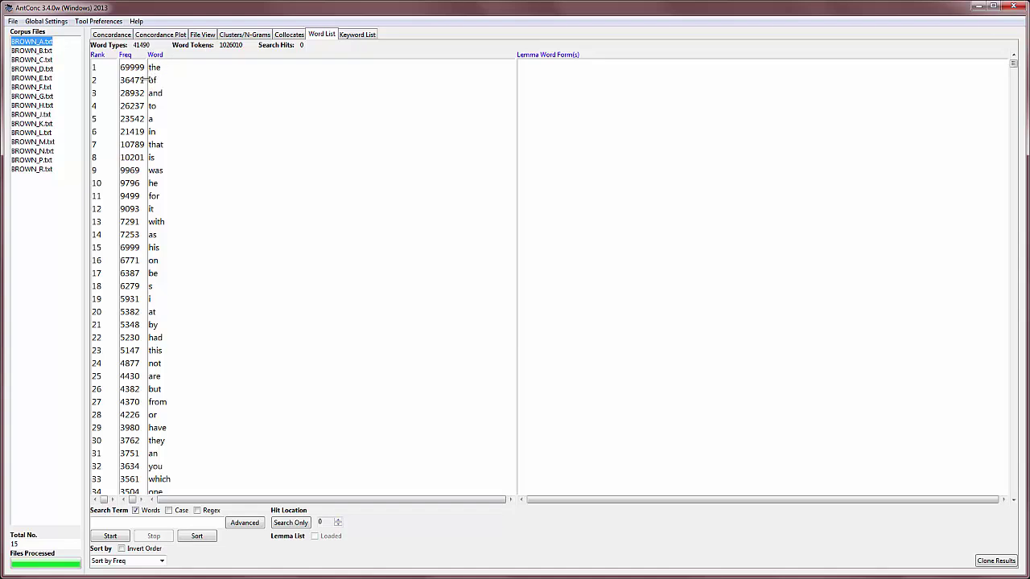
pyautogui.moveTo(146, 79); pyautogui.dragTo(161, 88)
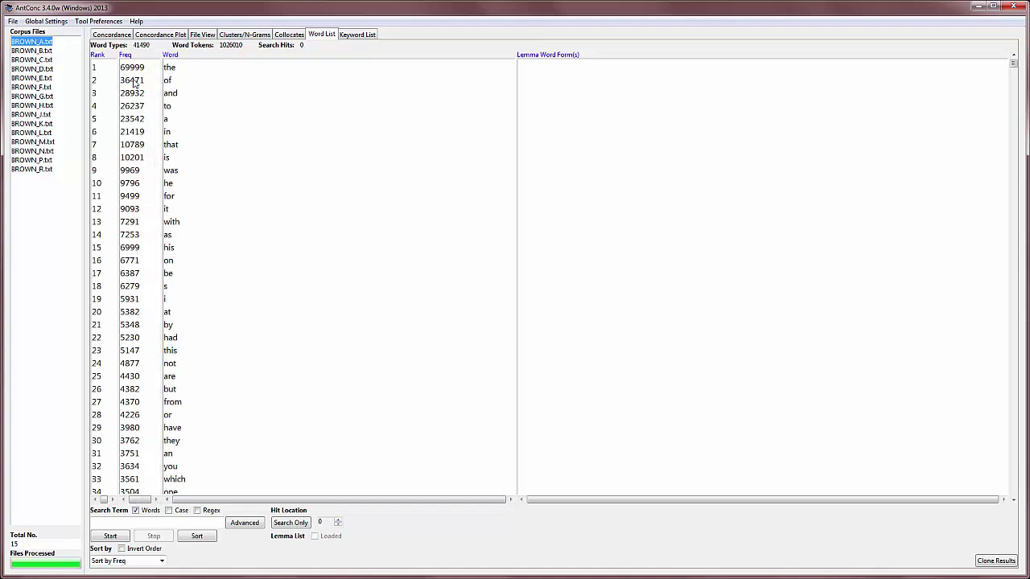